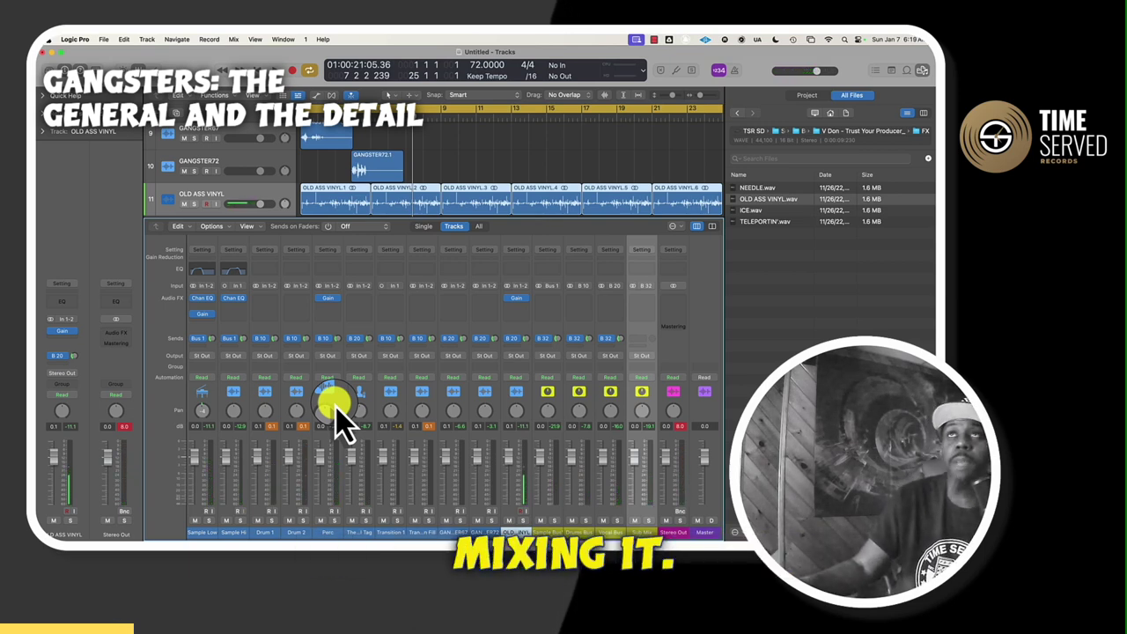
# - Browse Sample Low's empty Audio FX slot menu to Audio Units > Waves, scrolling toward Submarine
pyautogui.click(200, 316)
pyautogui.moveTo(214, 523)
pyautogui.moveTo(274, 522)
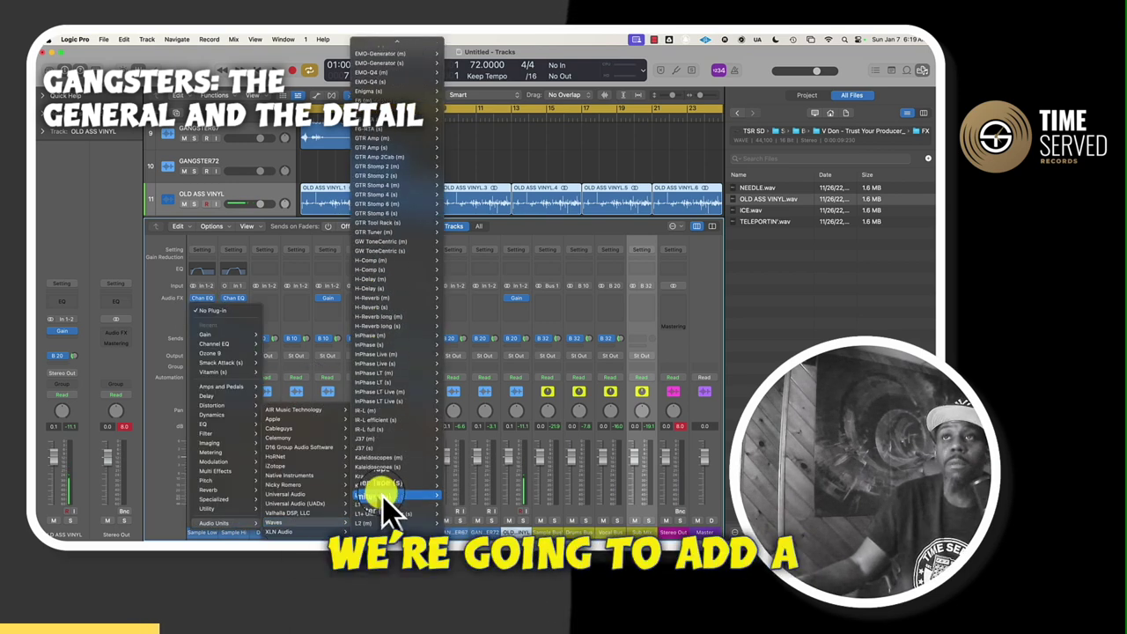
pyautogui.scroll(-10, 383, 497)
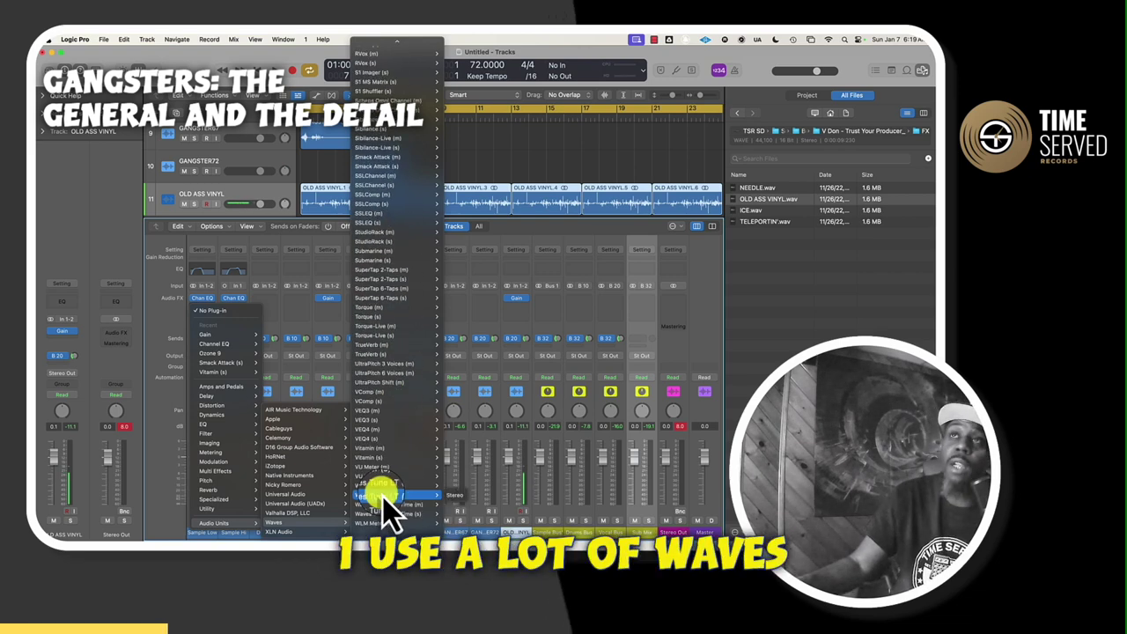
pyautogui.scroll(-2, 385, 503)
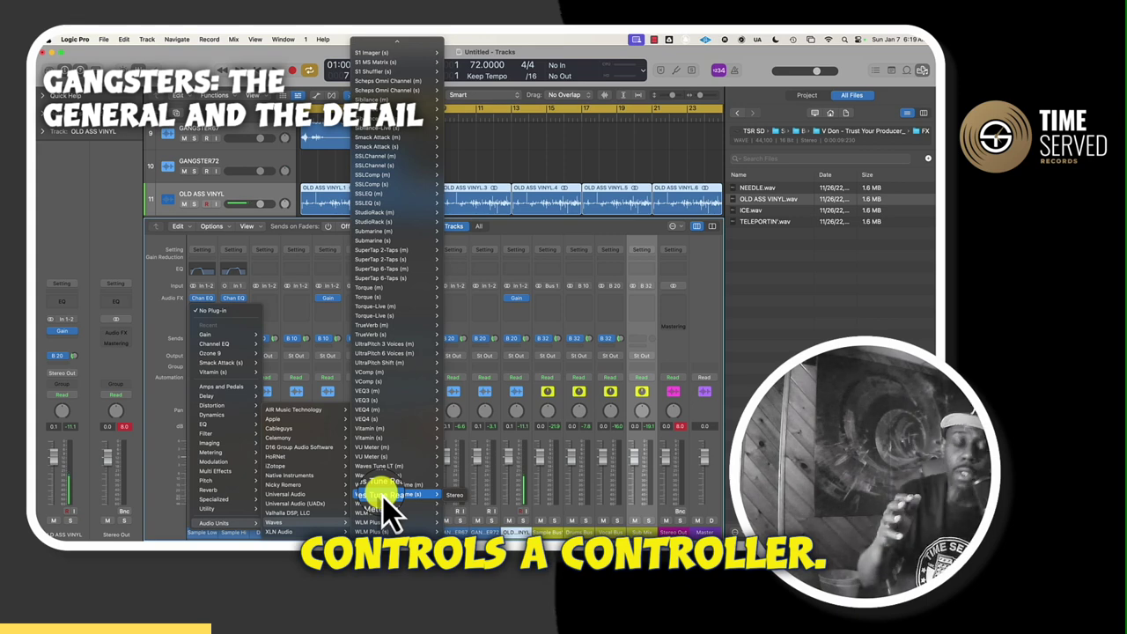
pyautogui.scroll(5, 401, 413)
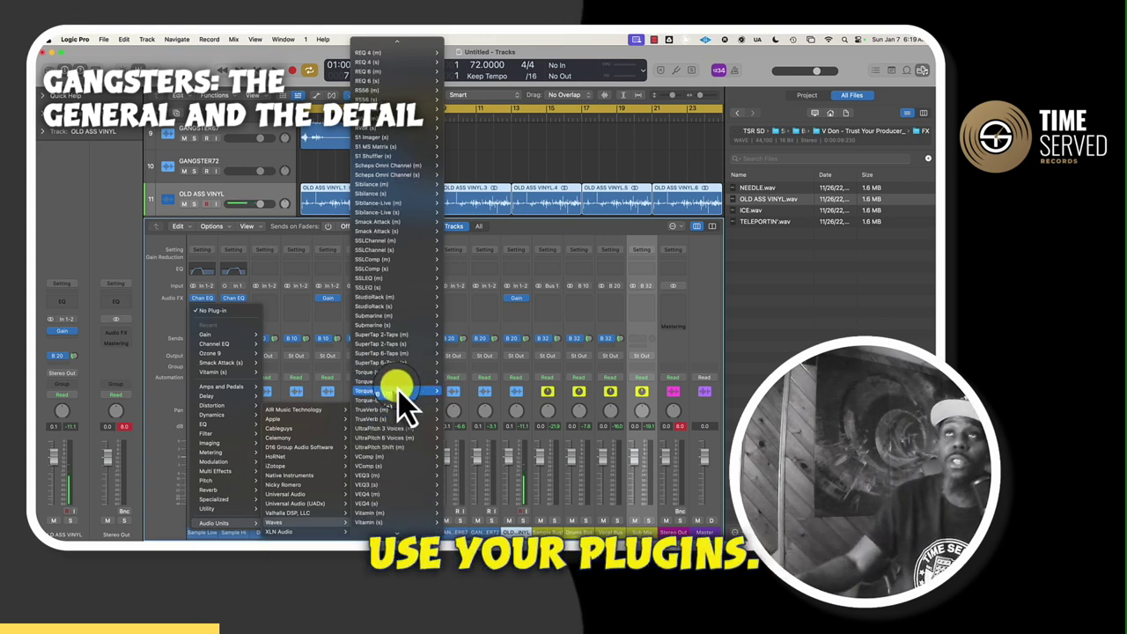
pyautogui.scroll(-3, 401, 410)
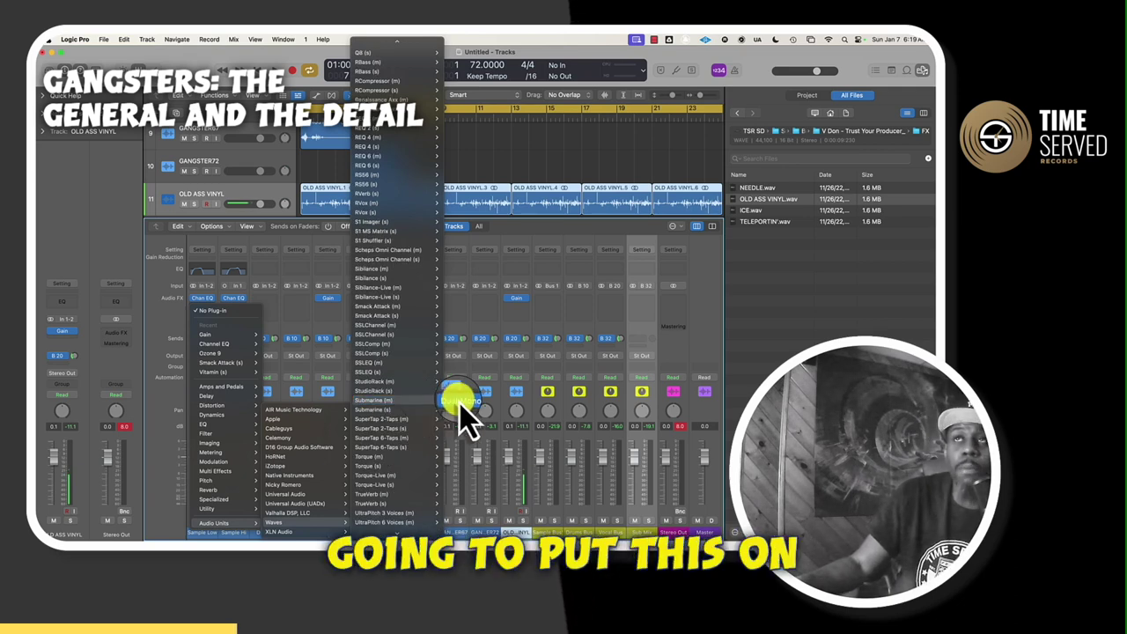
# - Insert Submarine (m) on Sample Low and make its window follow channel selection
pyautogui.click(457, 407)
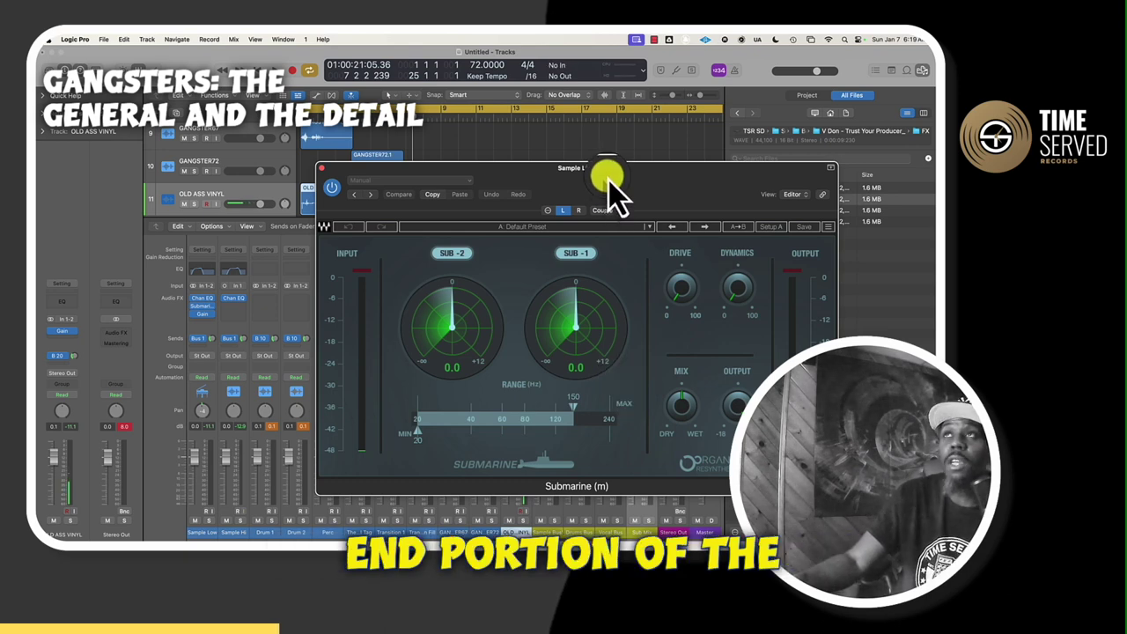
pyautogui.moveTo(614, 185); pyautogui.dragTo(464, 170)
pyautogui.click(452, 195)
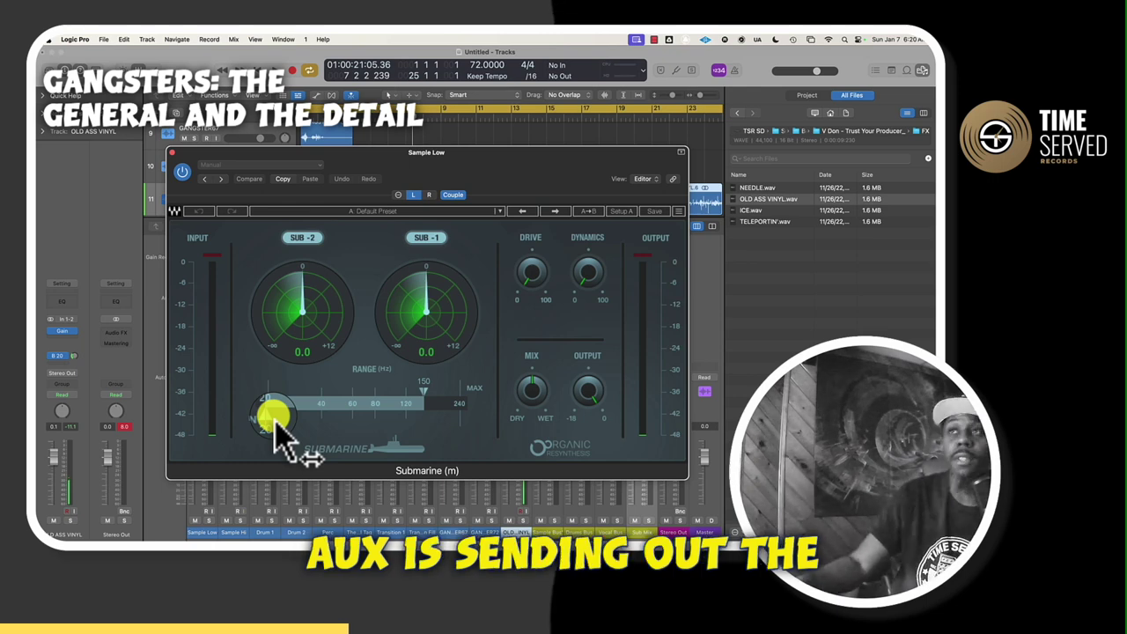
# - Narrow Submarine's range to 40–114 Hz, adjust Drive, and audition it with playback
pyautogui.moveTo(276, 434); pyautogui.dragTo(365, 414)
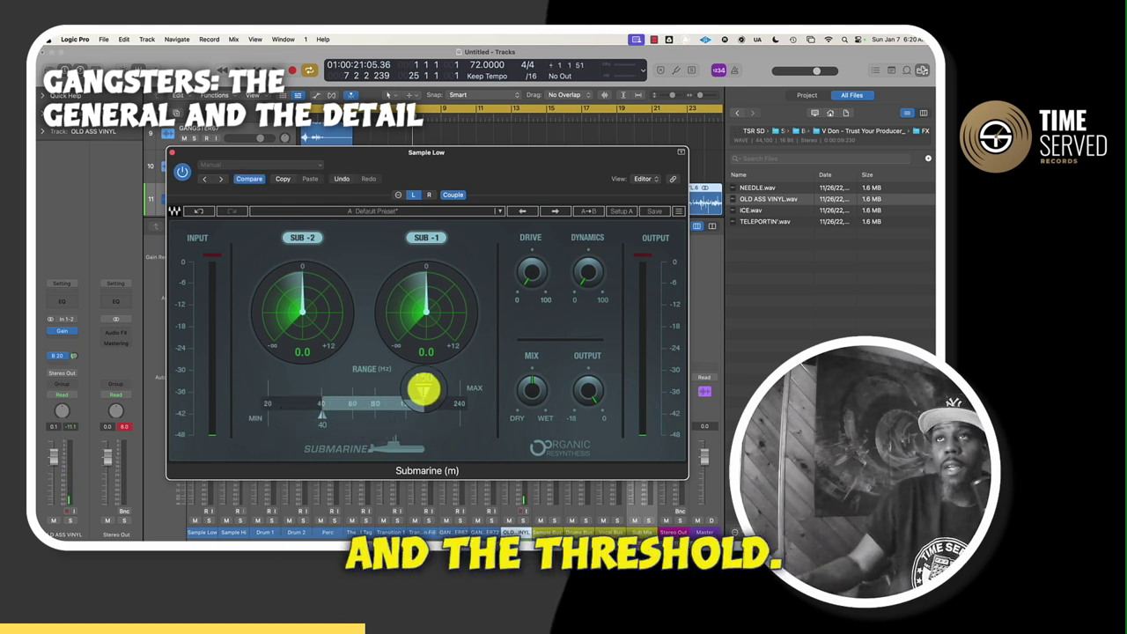
pyautogui.moveTo(422, 389); pyautogui.dragTo(366, 391)
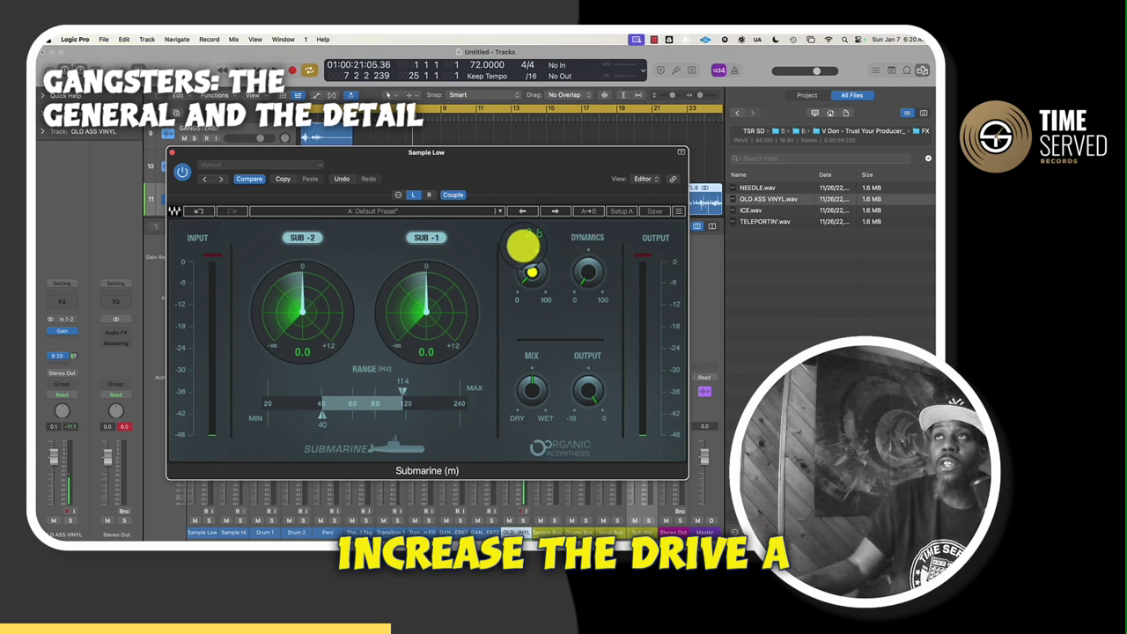
pyautogui.moveTo(586, 272); pyautogui.dragTo(577, 234)
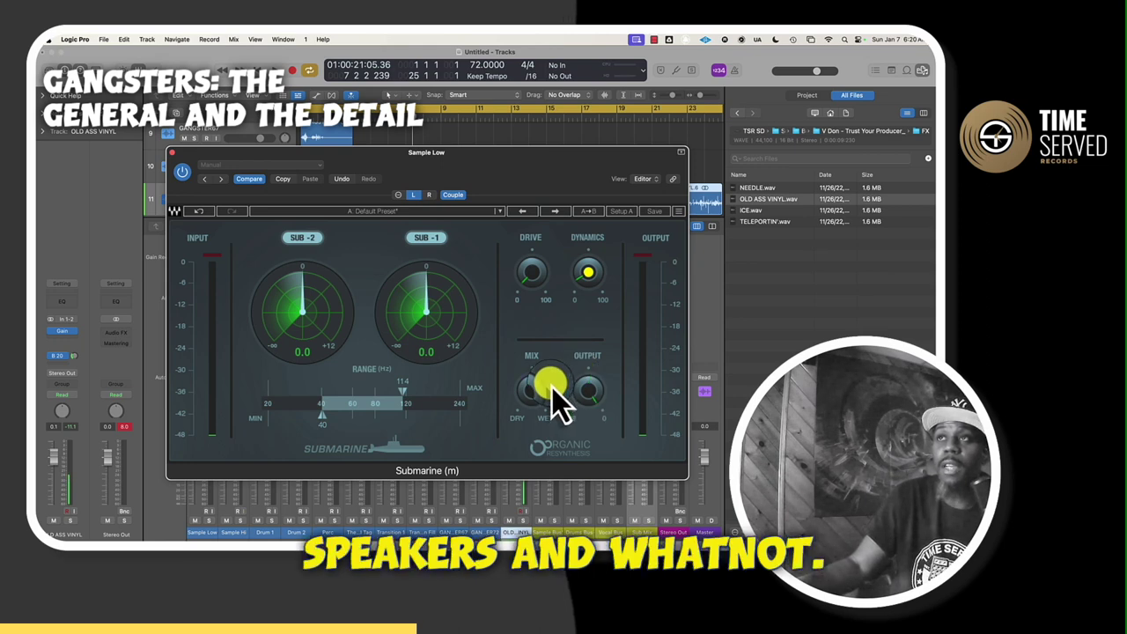
pyautogui.press('space')
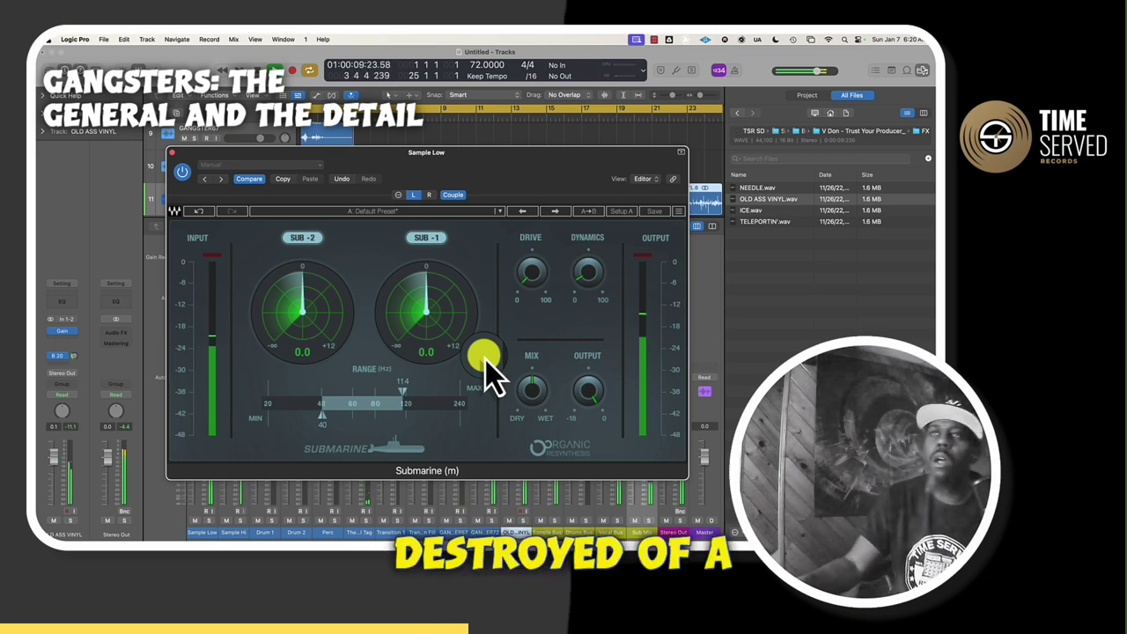
pyautogui.press('super+w')
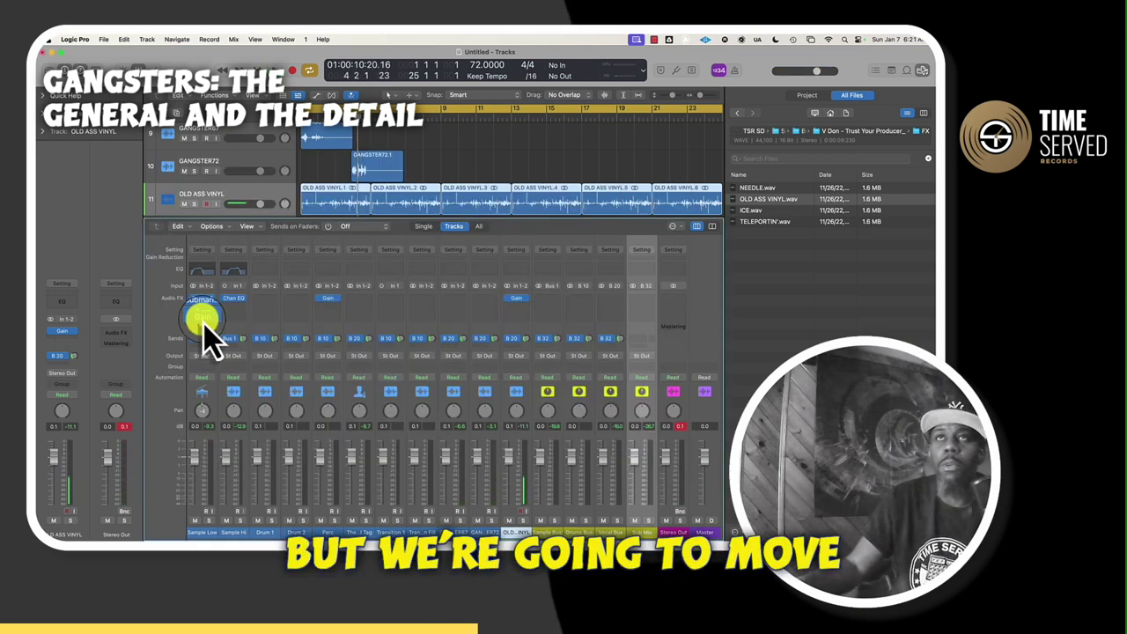
# - Insert Berzerk Distortion below Submarine and turn its Output knob down during playback
pyautogui.click(203, 323)
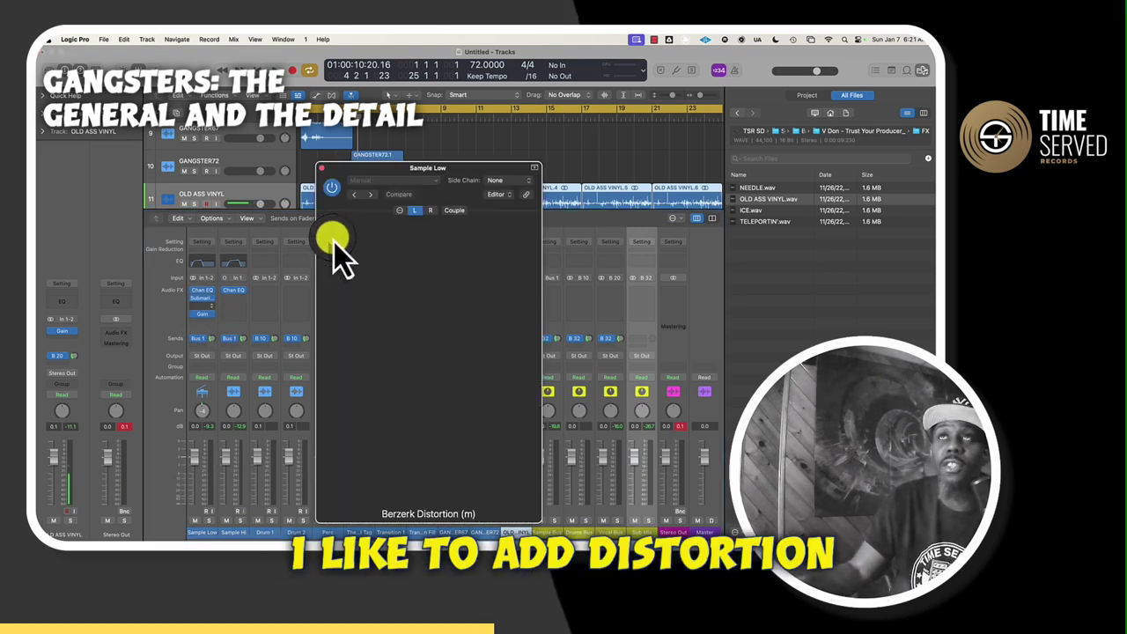
pyautogui.press('space')
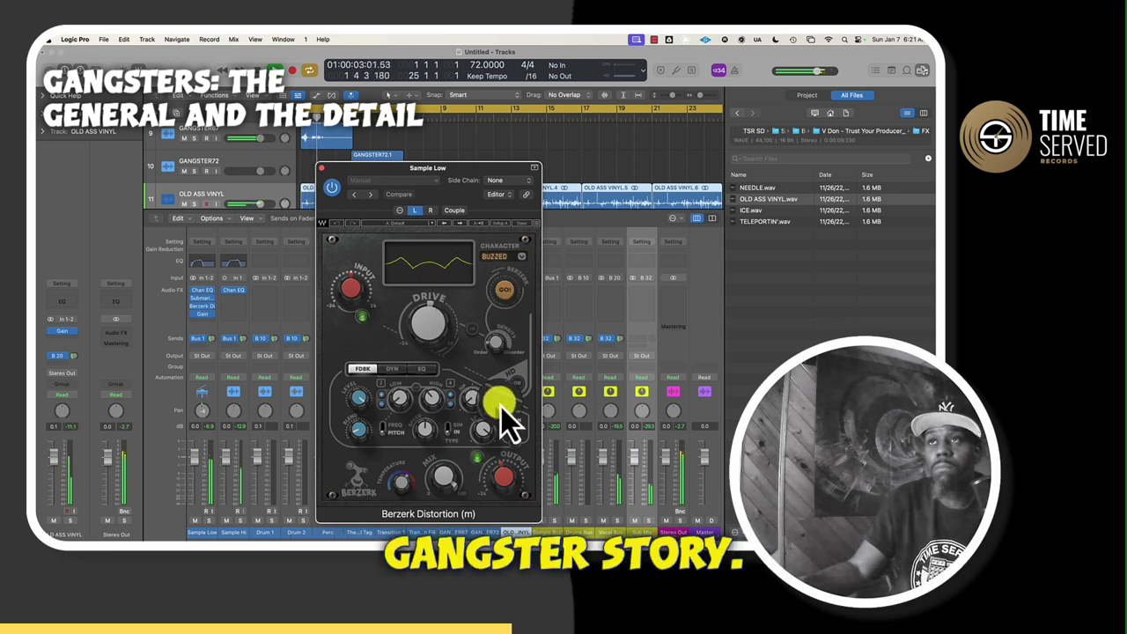
pyautogui.moveTo(511, 467); pyautogui.dragTo(511, 480)
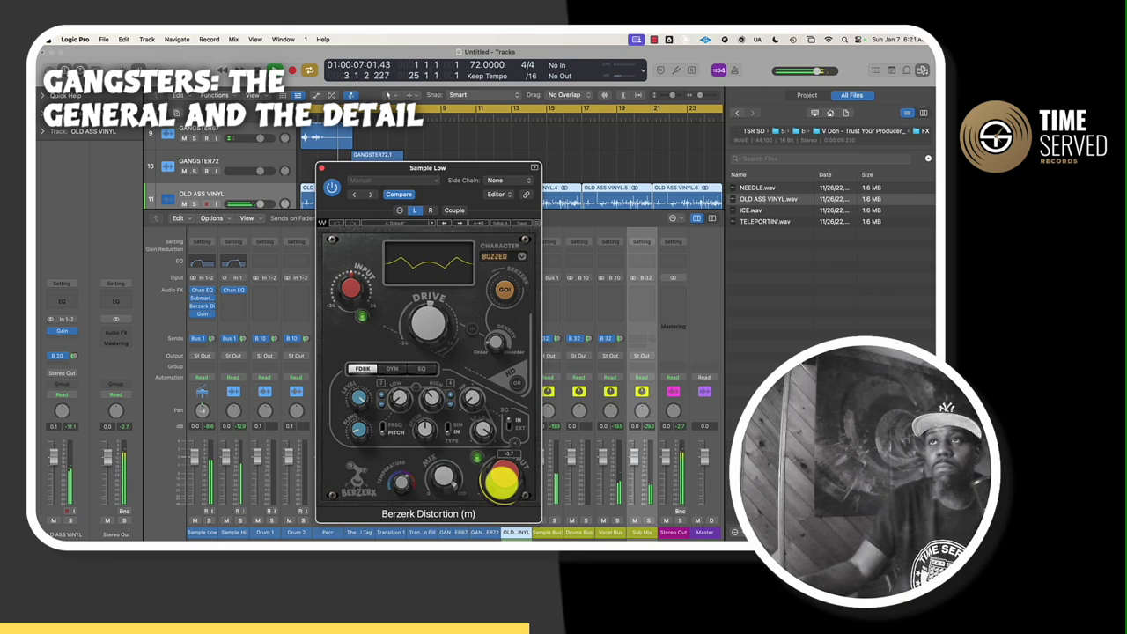
pyautogui.moveTo(507, 489); pyautogui.dragTo(507, 495)
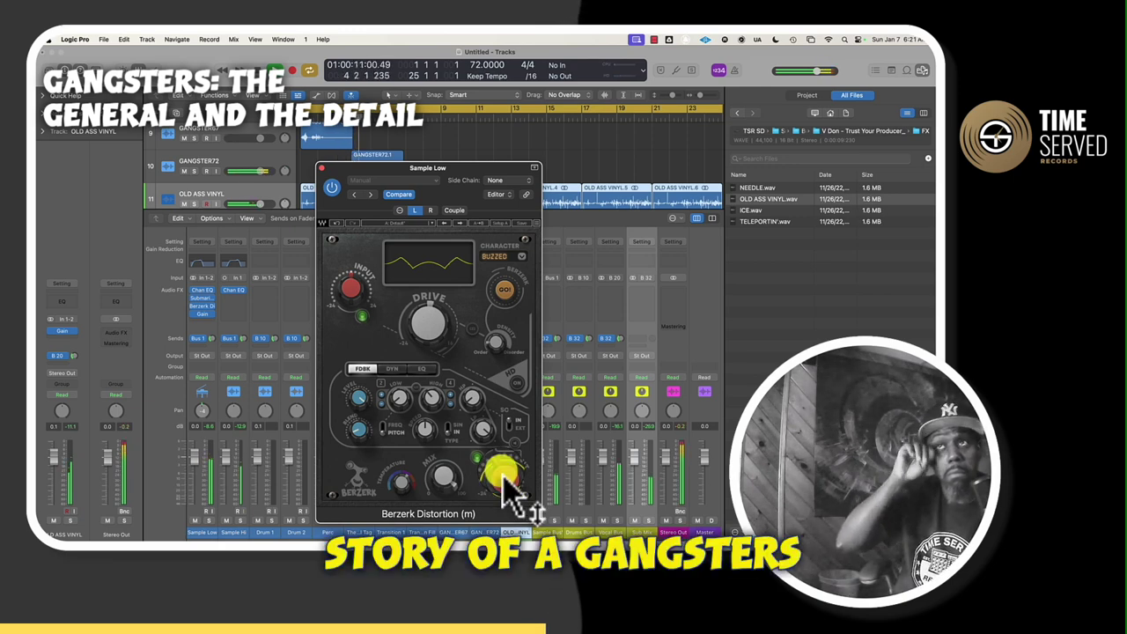
pyautogui.press('super+w')
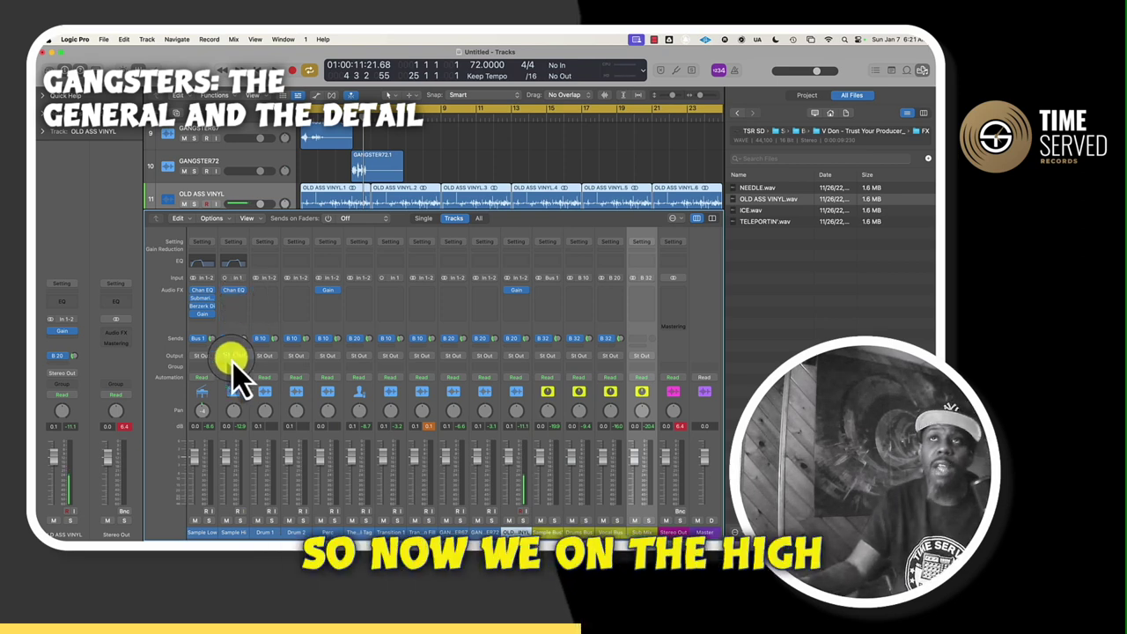
# - Insert mono Decimort 2 from Audio Units > D16 Group Audio Software after Sample Hi's Channel EQ
pyautogui.click(236, 292)
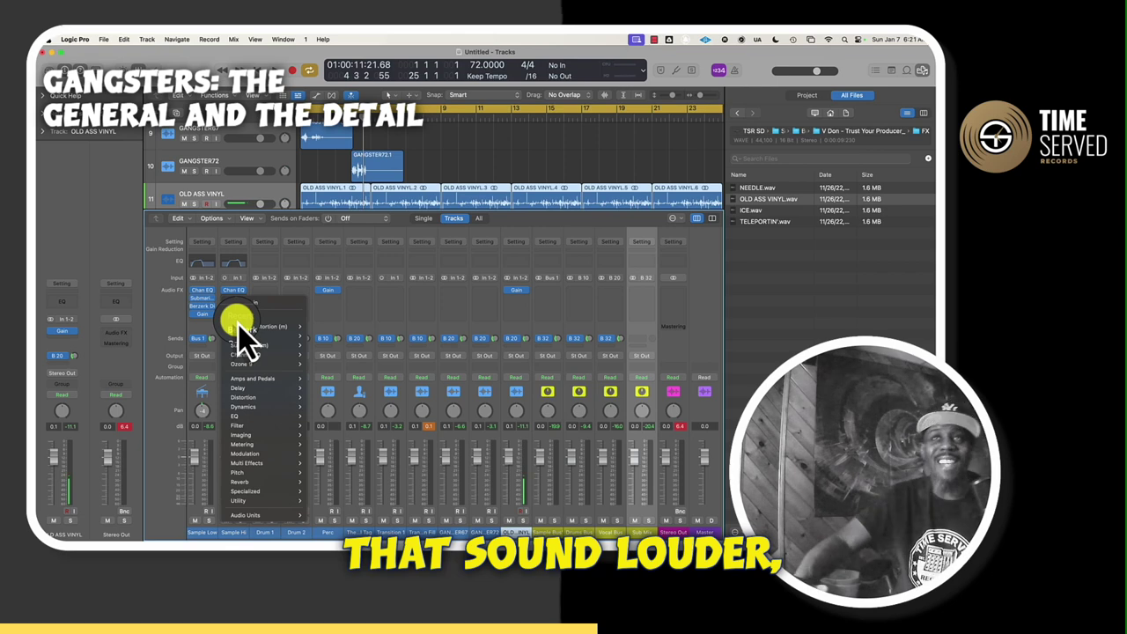
pyautogui.moveTo(255, 515)
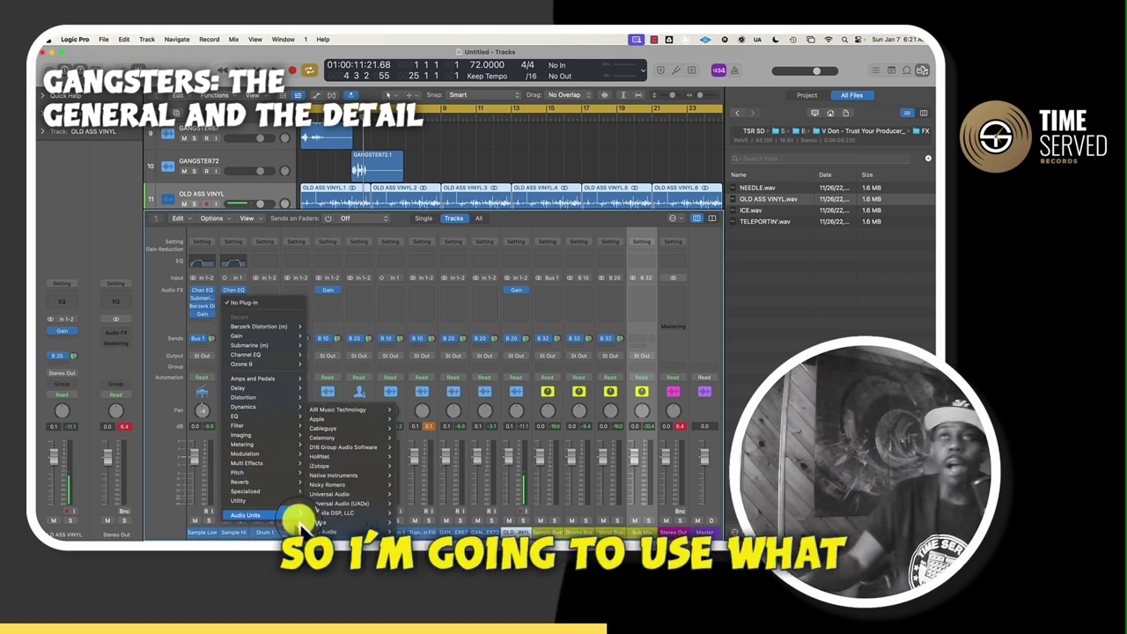
pyautogui.moveTo(355, 449)
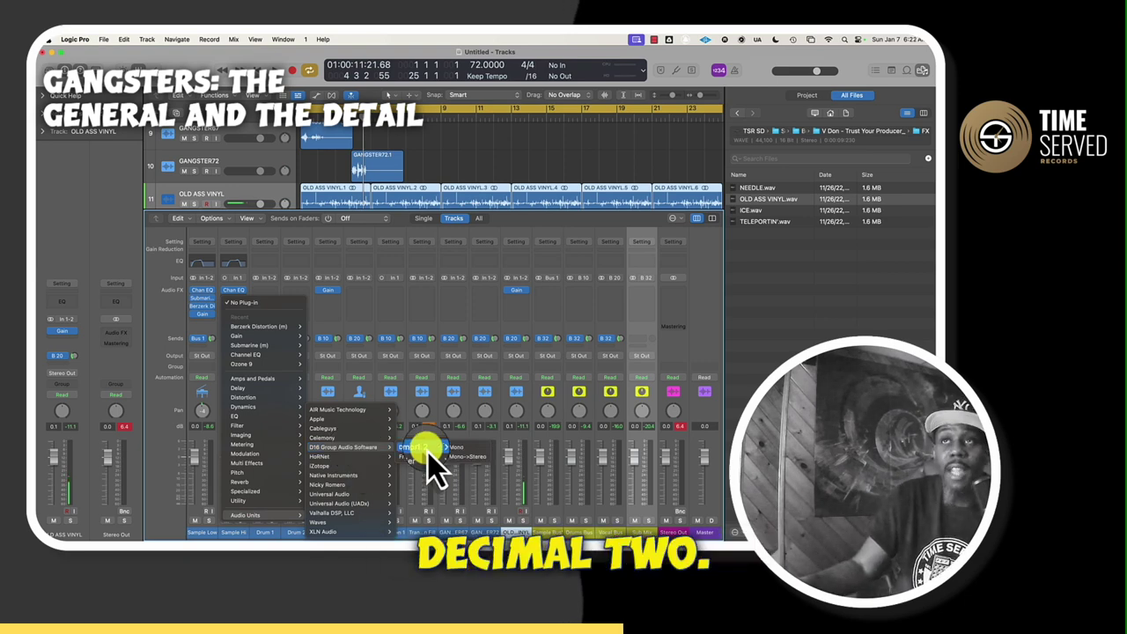
pyautogui.moveTo(438, 450)
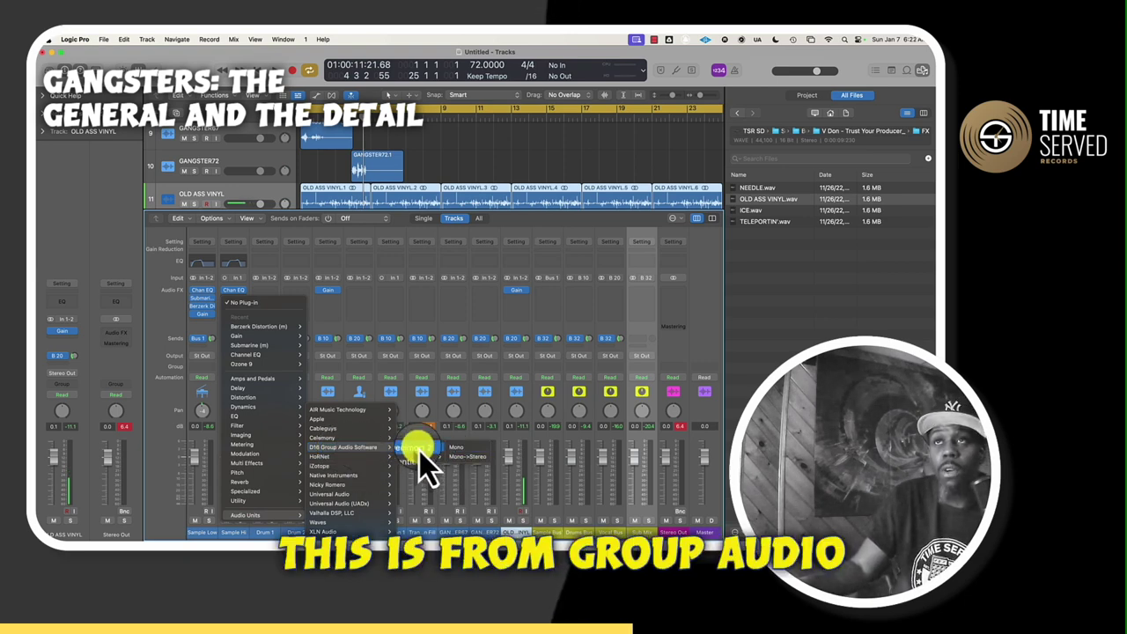
pyautogui.click(473, 460)
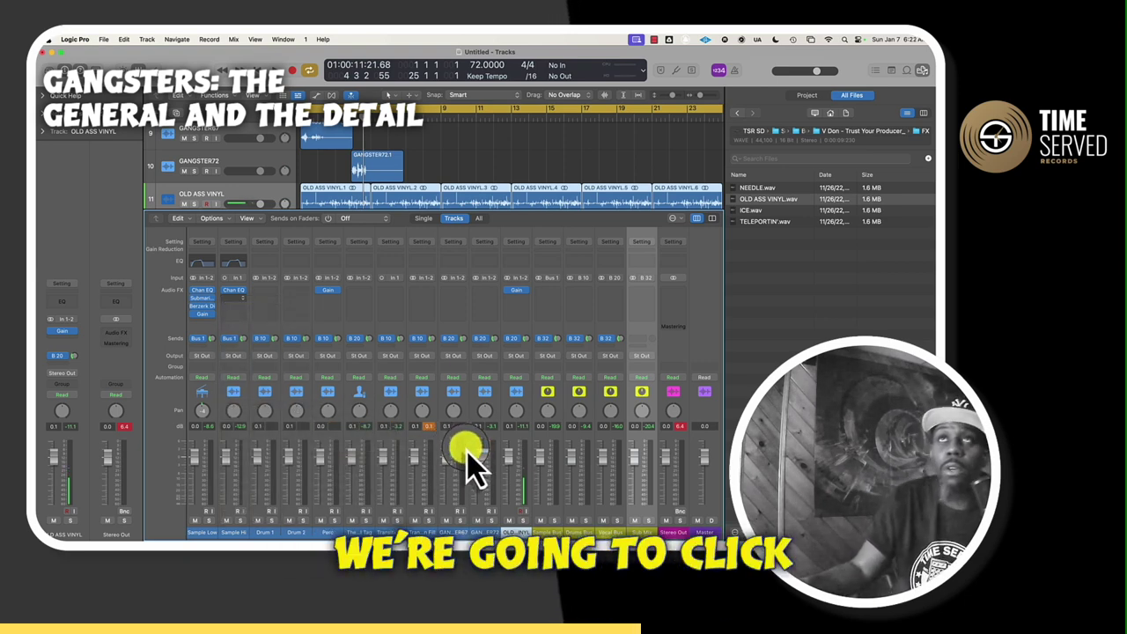
# - Reposition the Decimort 2 window, audition from a later bar, then close it
pyautogui.moveTo(564, 169); pyautogui.dragTo(286, 248)
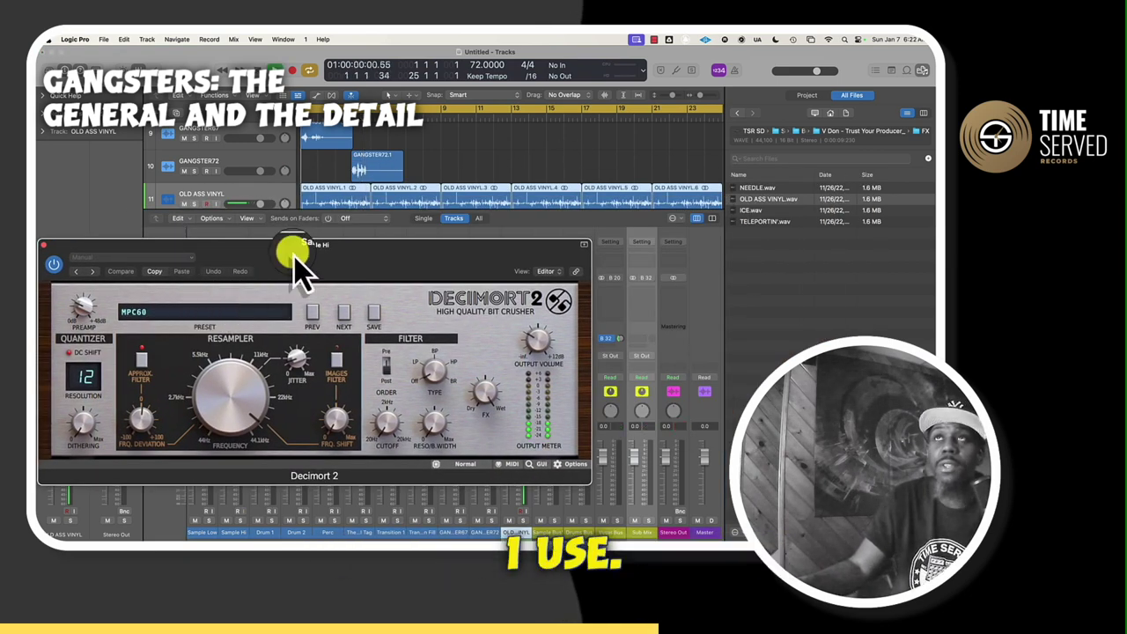
pyautogui.moveTo(284, 249); pyautogui.dragTo(360, 242)
pyautogui.scroll(2, 390, 168)
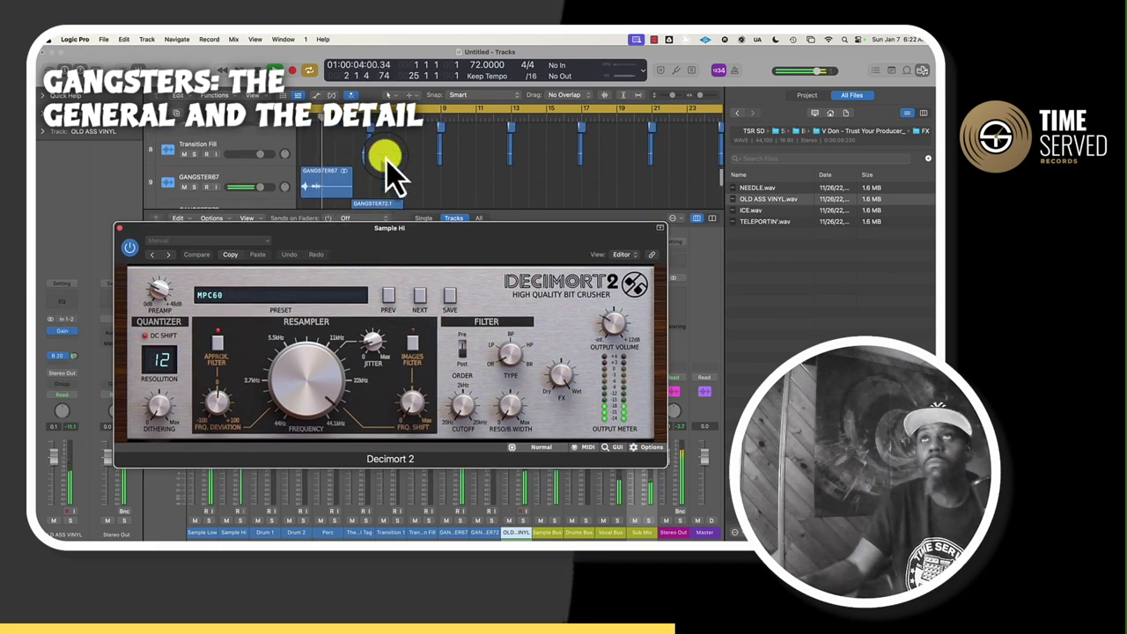
pyautogui.scroll(5, 390, 167)
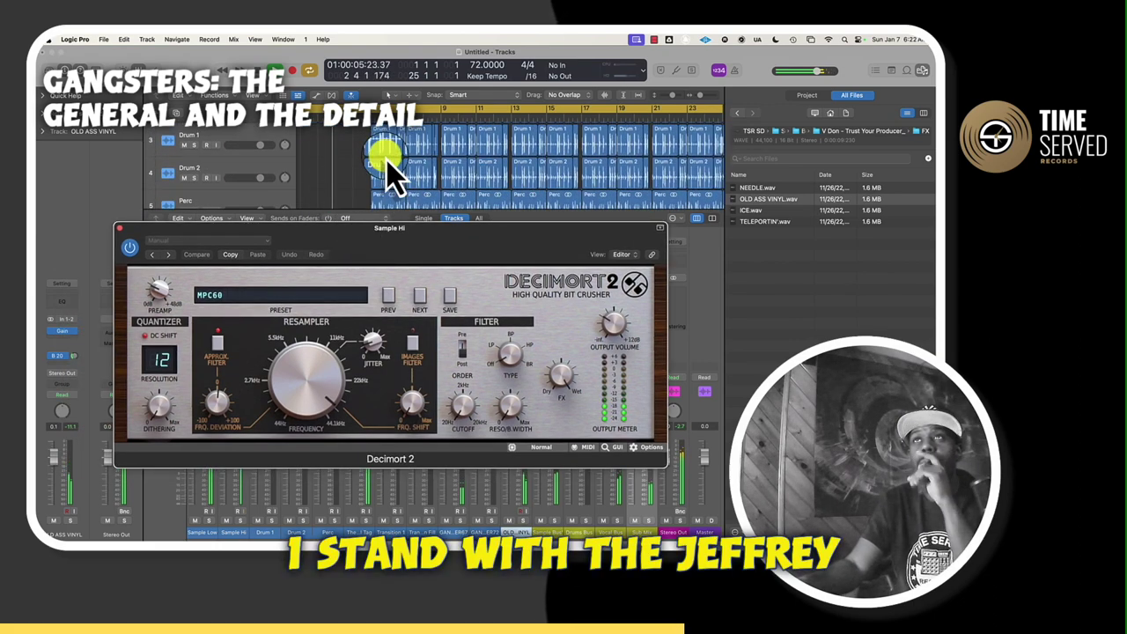
pyautogui.scroll(-3, 388, 165)
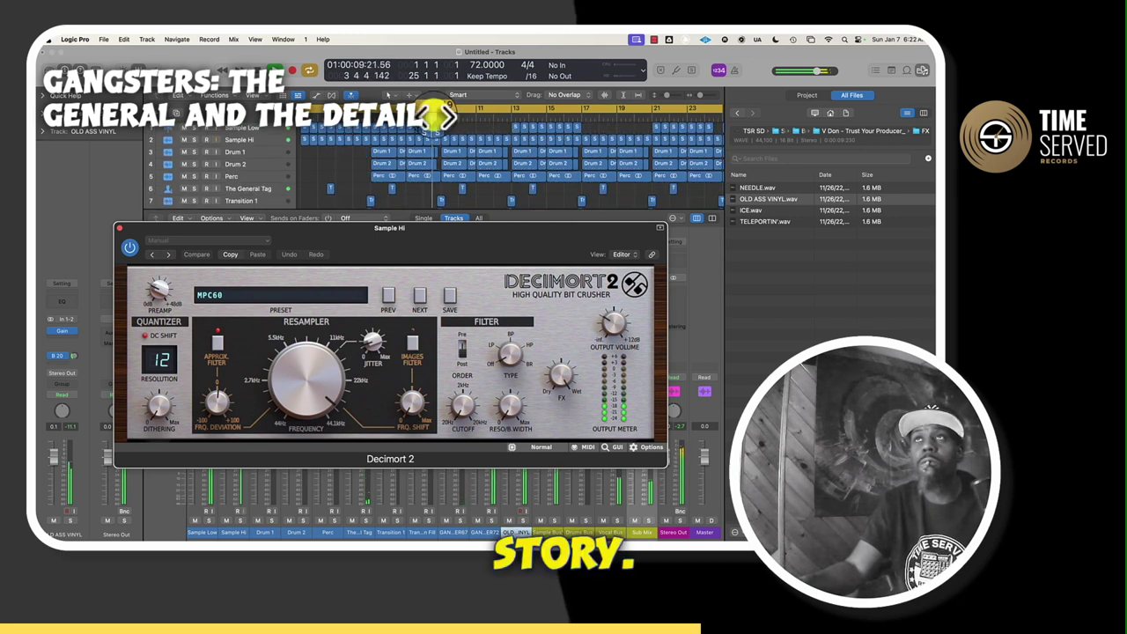
pyautogui.click(435, 109)
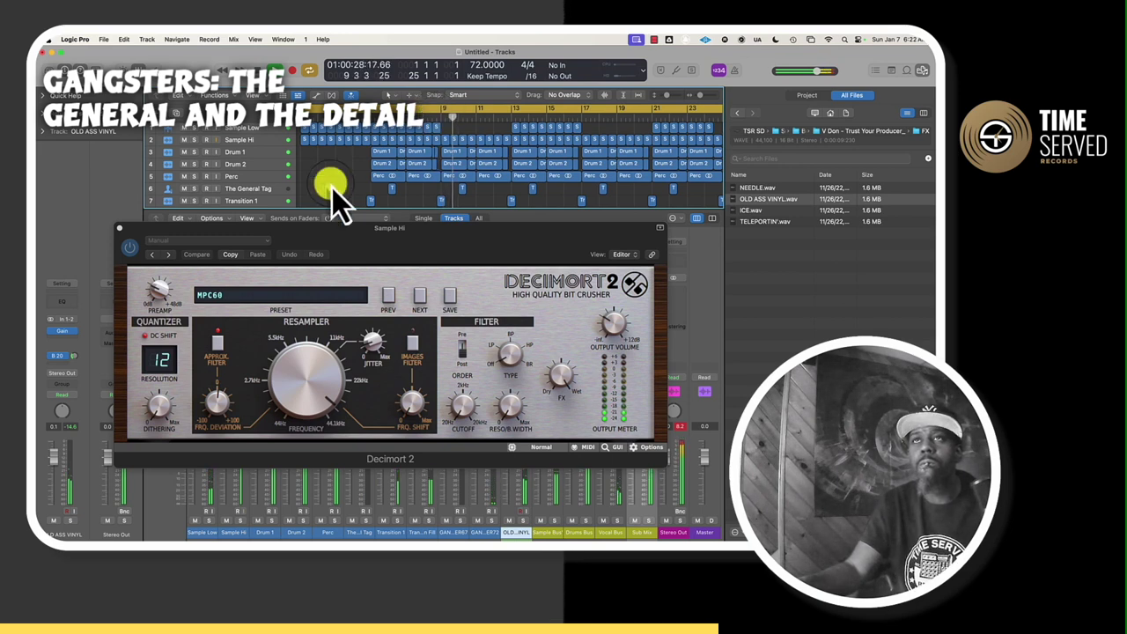
pyautogui.click(130, 250)
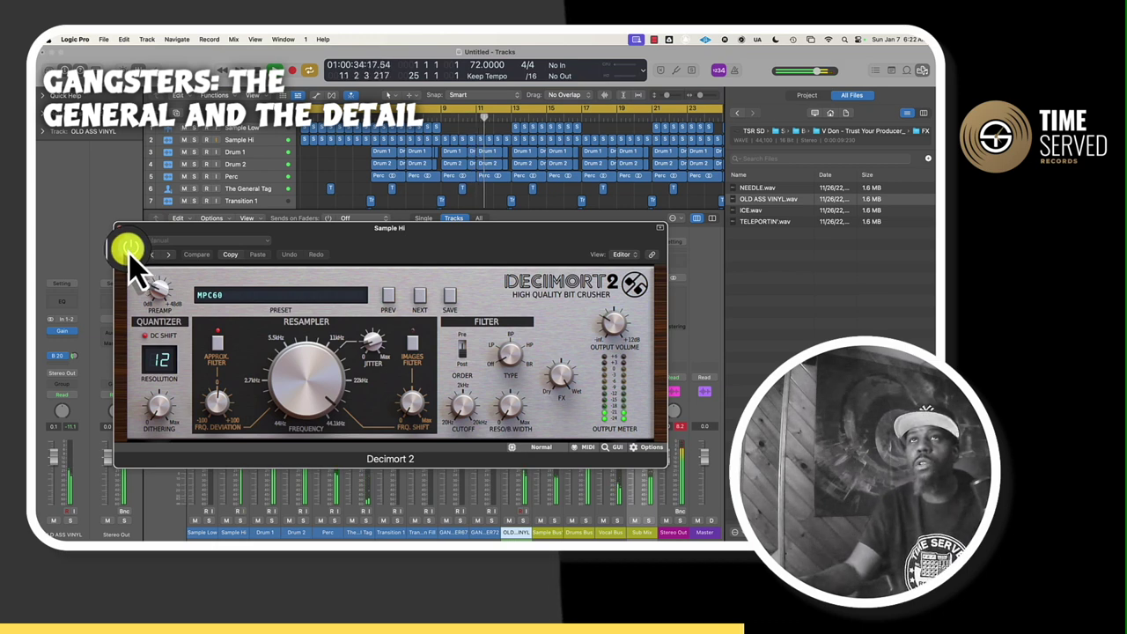
pyautogui.click(122, 231)
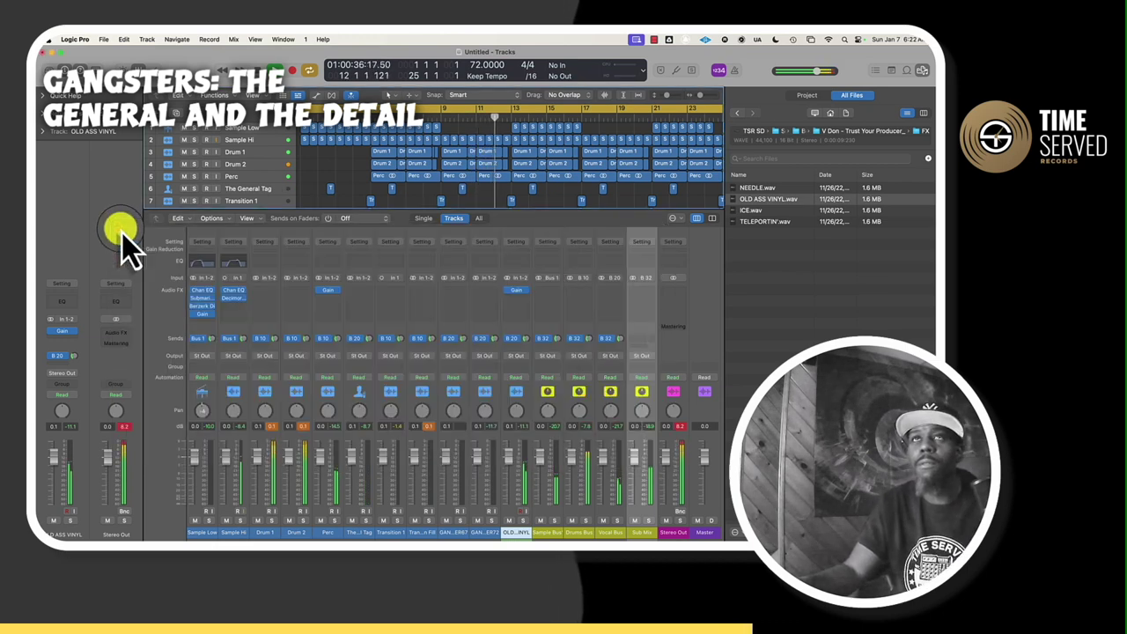
# - Insert ValhallaVintageVerb from Audio Units > Valhalla DSP after Decimort on Sample Hi
pyautogui.click(233, 308)
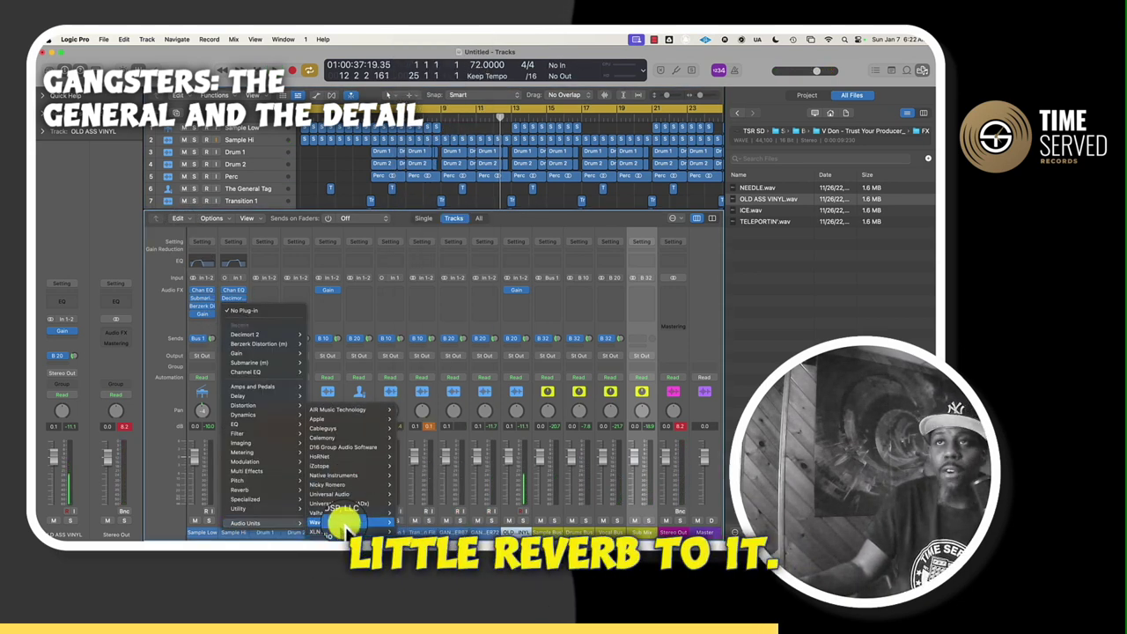
pyautogui.moveTo(348, 513)
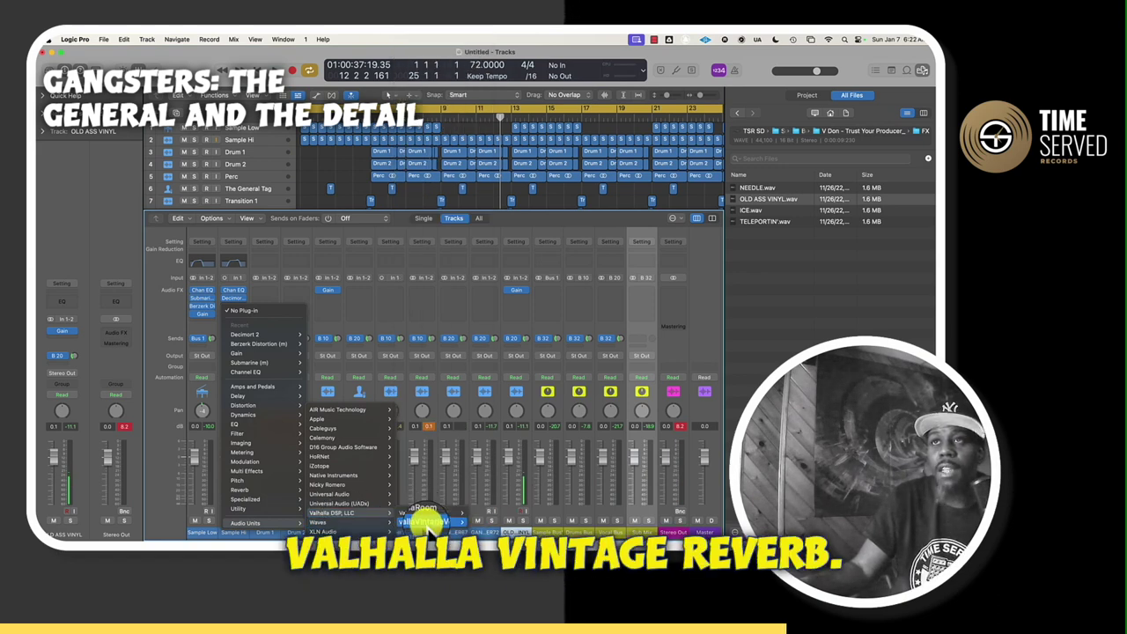
pyautogui.click(488, 523)
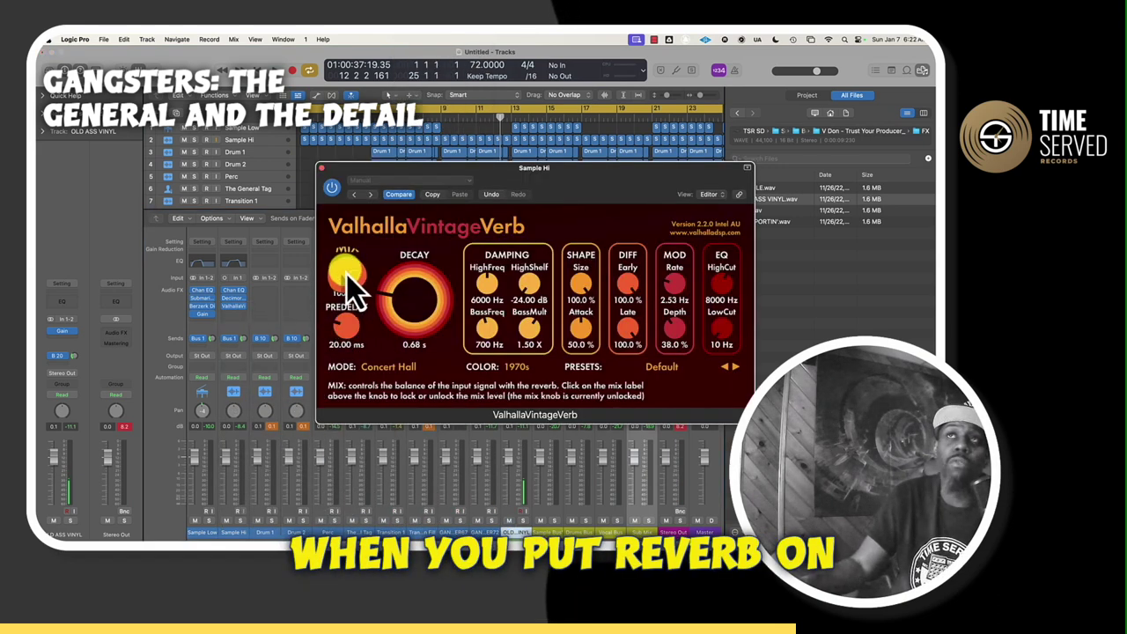
# - Set VintageVerb to 31.2% mix, 2.54 s decay, HighCut 2770 Hz and LowCut 430 Hz
pyautogui.moveTo(345, 280); pyautogui.dragTo(380, 374)
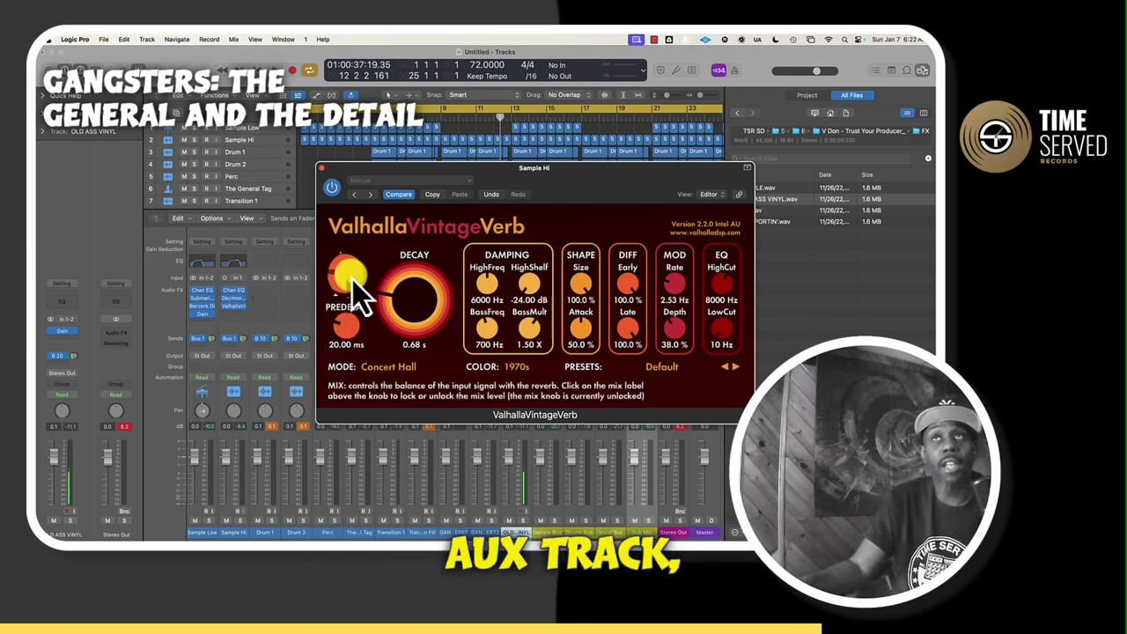
pyautogui.moveTo(345, 295); pyautogui.dragTo(432, 269)
pyautogui.moveTo(719, 287); pyautogui.dragTo(722, 317)
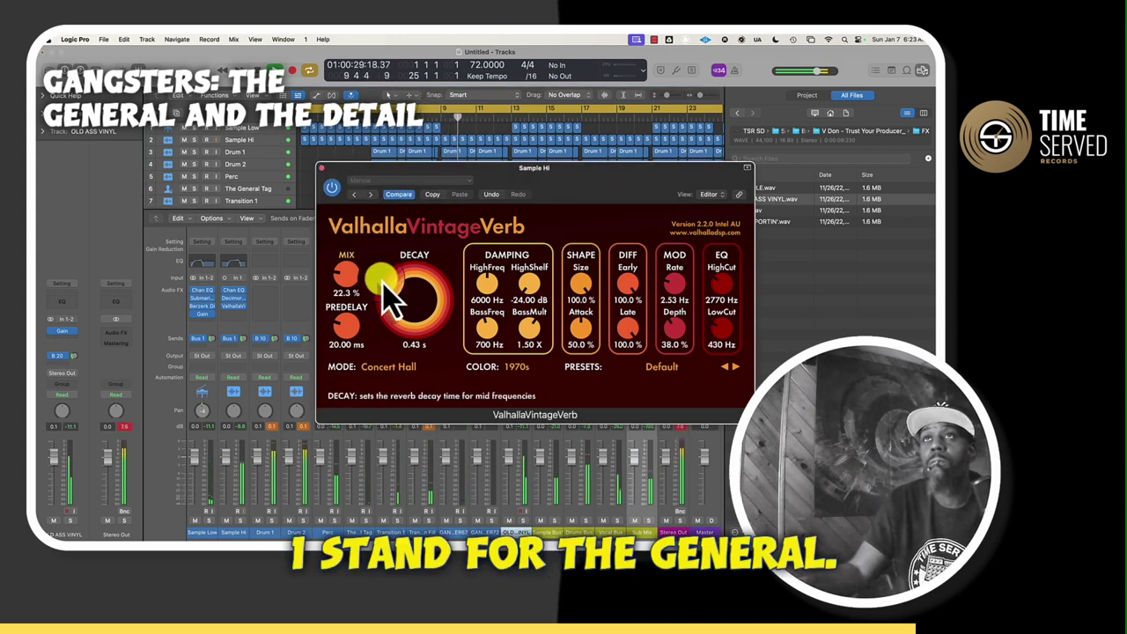
pyautogui.moveTo(372, 272); pyautogui.dragTo(372, 302)
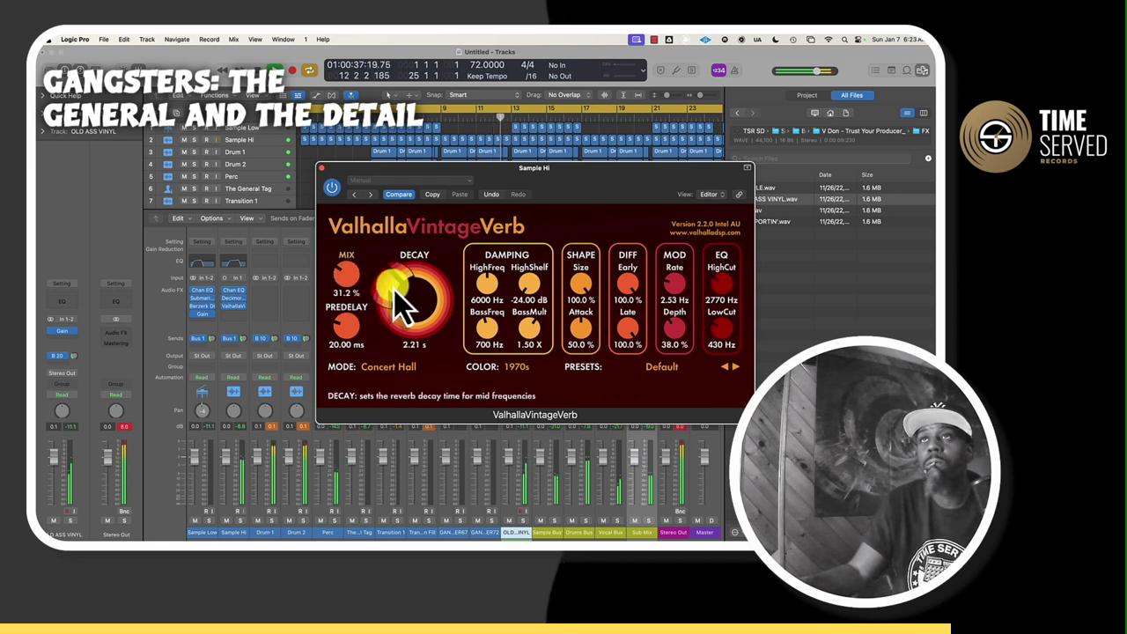
pyautogui.moveTo(402, 297); pyautogui.dragTo(388, 291)
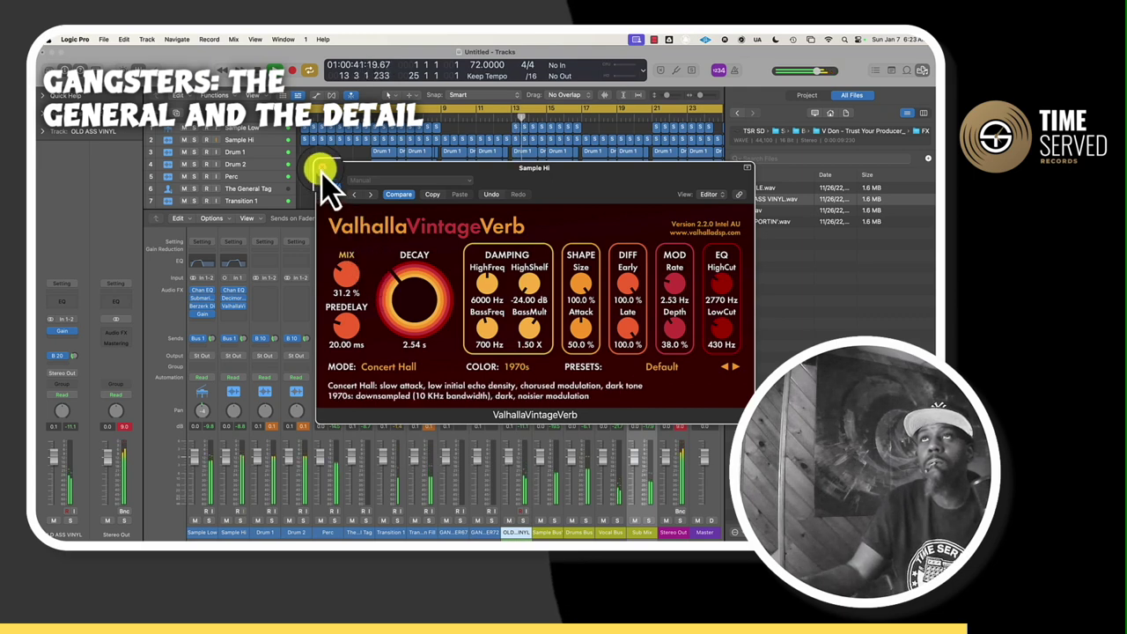
pyautogui.click(321, 168)
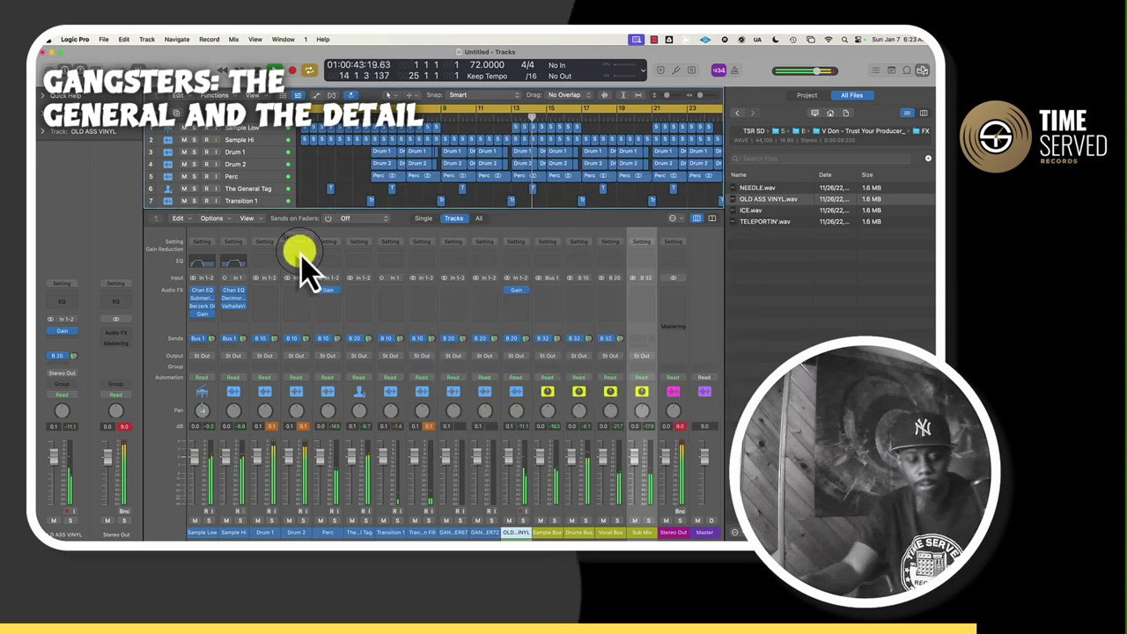
# - Insert Delay > Sample Delay after VintageVerb, with Delay Left 1945 and Delay Right 2584 samples
pyautogui.click(235, 314)
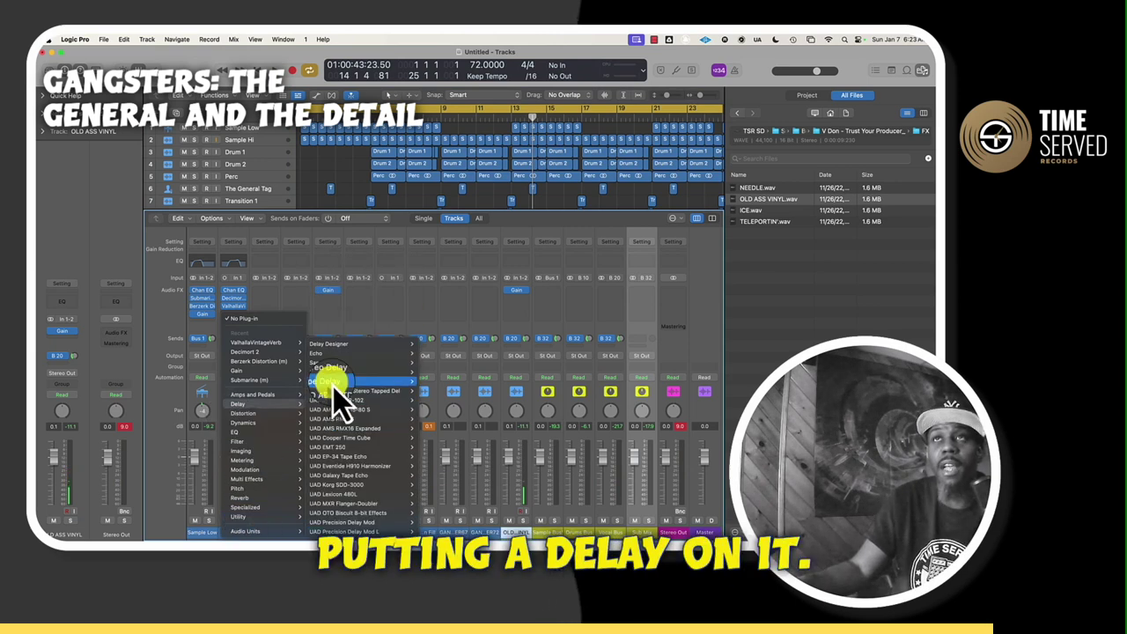
pyautogui.click(400, 302)
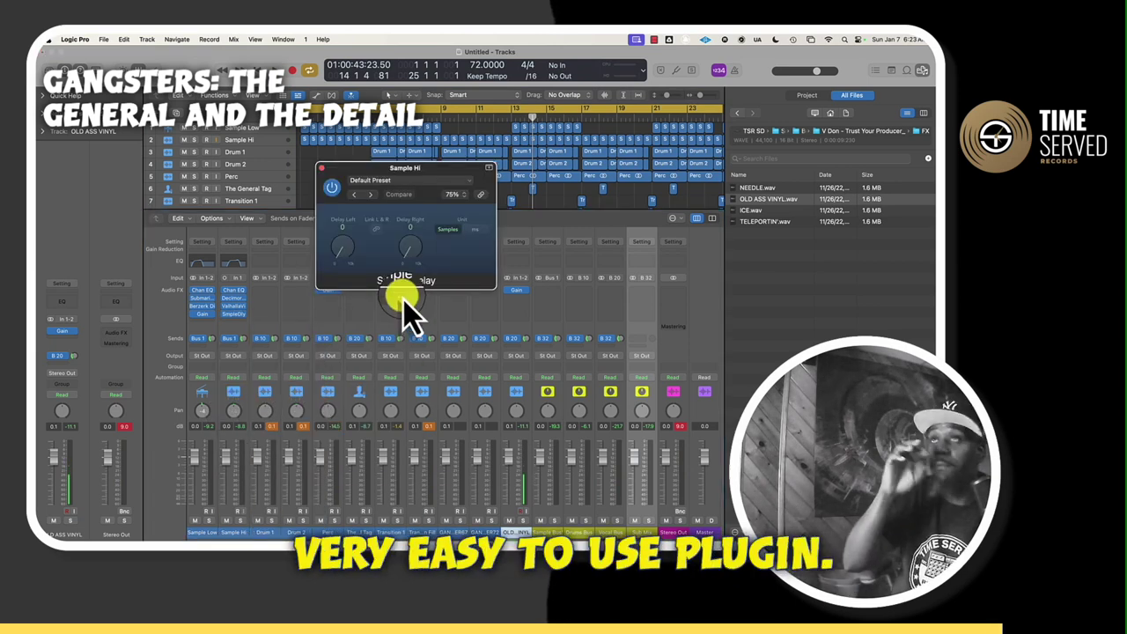
pyautogui.moveTo(329, 244); pyautogui.dragTo(405, 217)
pyautogui.click(329, 262)
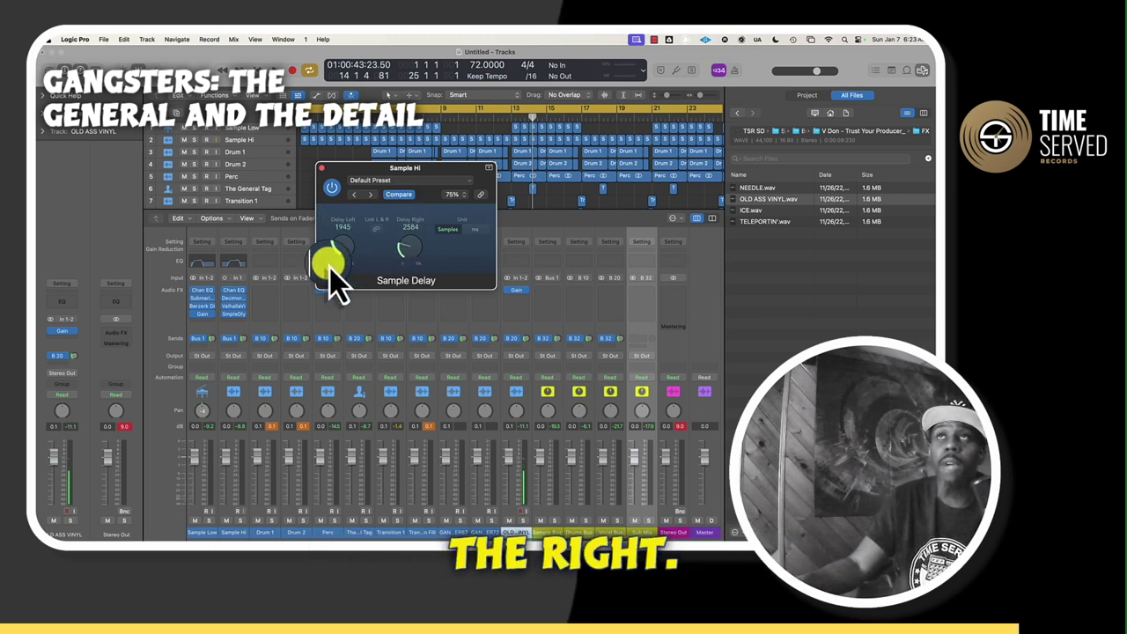